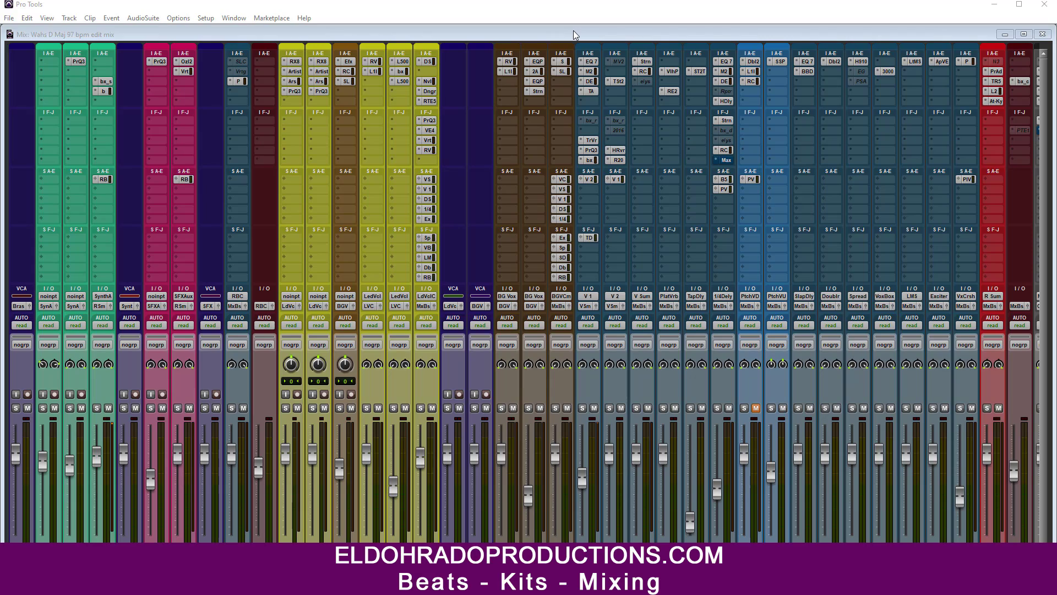
# In Grid mode, select bars 17 to 25 of the Pitch Vox D mute automation in the Edit window and play the selection
pyautogui.click(573, 31)
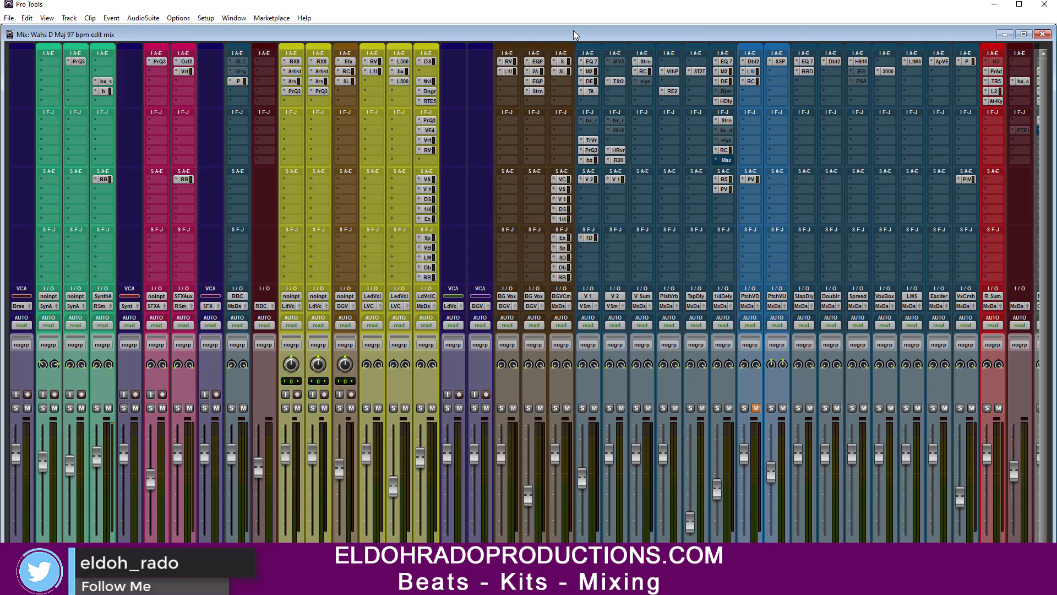
pyautogui.click(1042, 34)
pyautogui.scroll(-15, 596, 268)
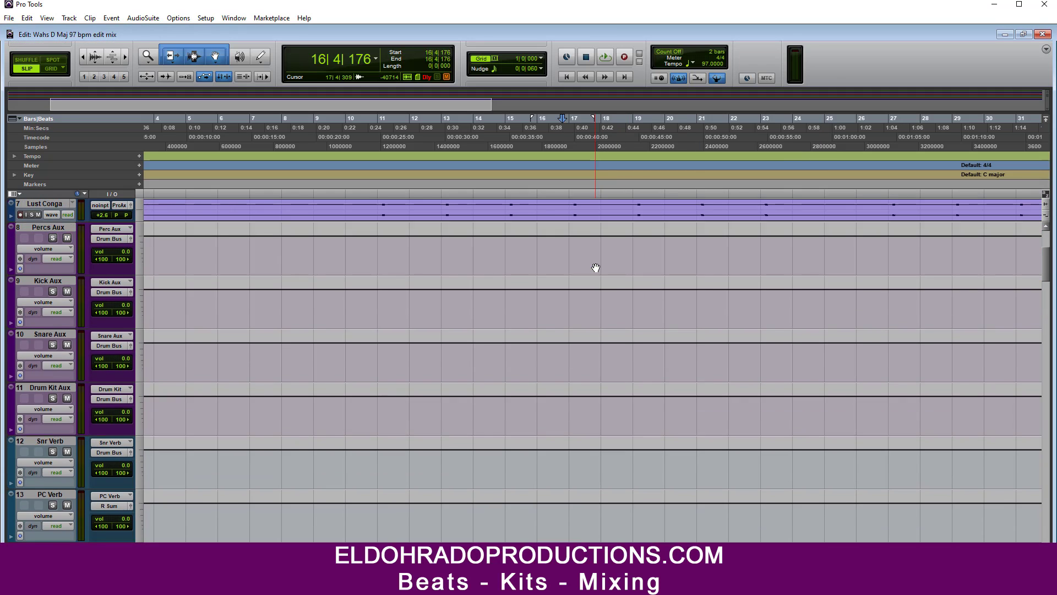
pyautogui.scroll(-15, 596, 268)
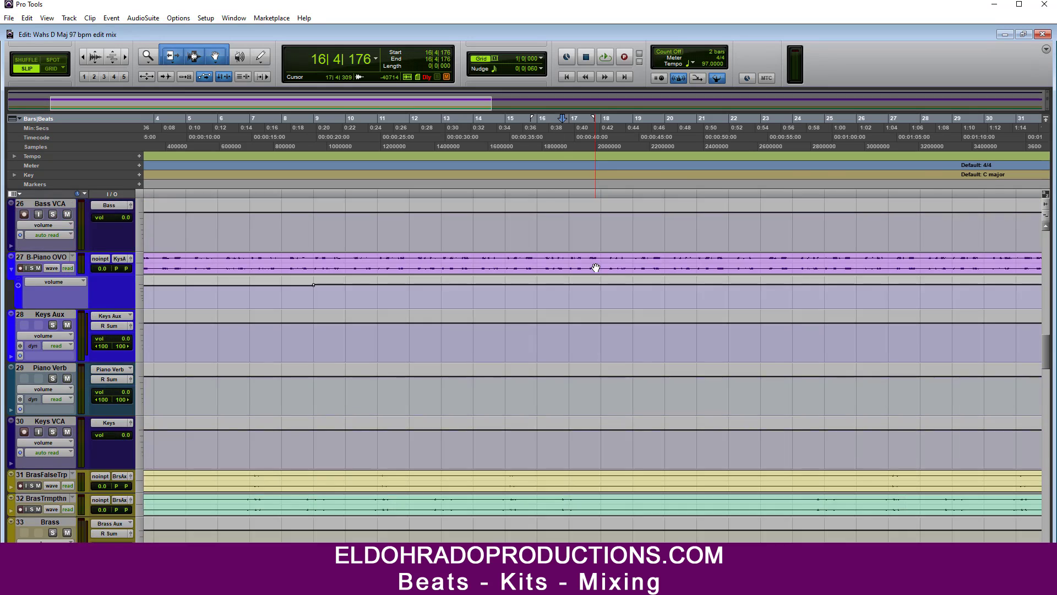
pyautogui.scroll(-15, 596, 268)
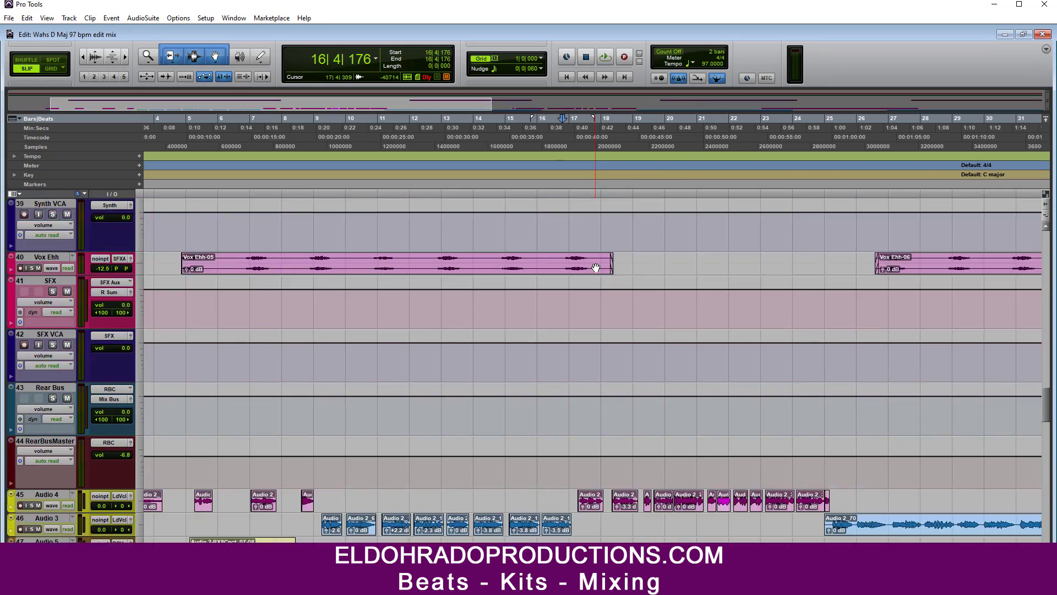
pyautogui.scroll(-10, 596, 268)
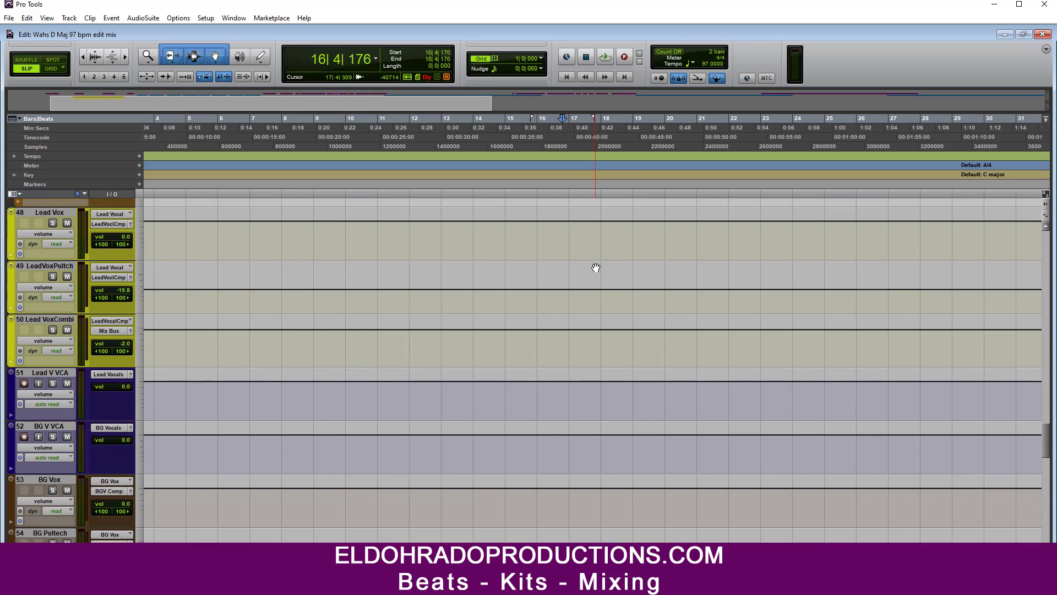
pyautogui.scroll(-8, 596, 268)
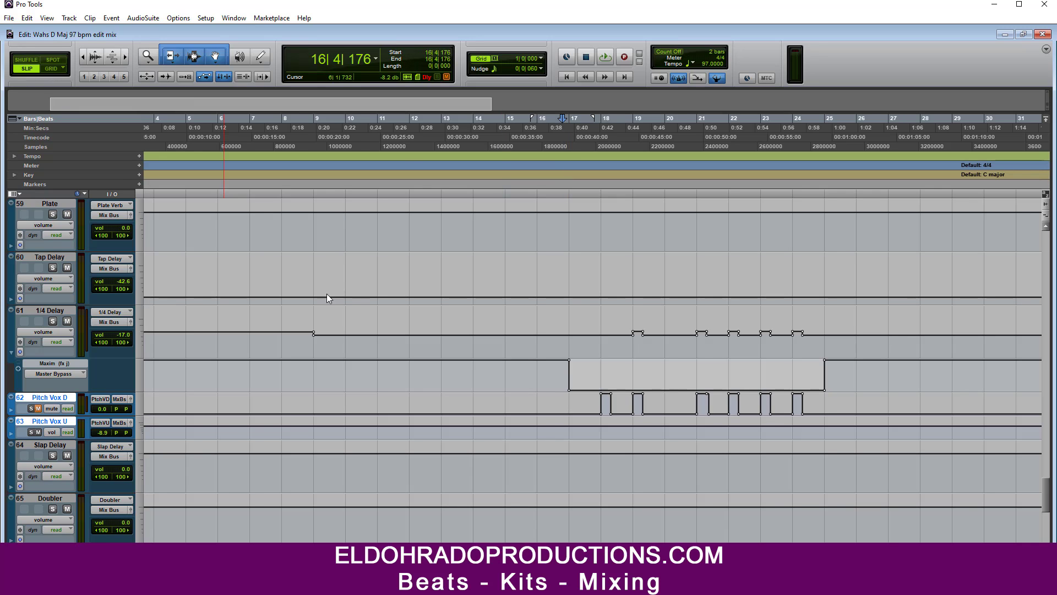
pyautogui.press('F4')
pyautogui.moveTo(568, 405); pyautogui.dragTo(818, 410)
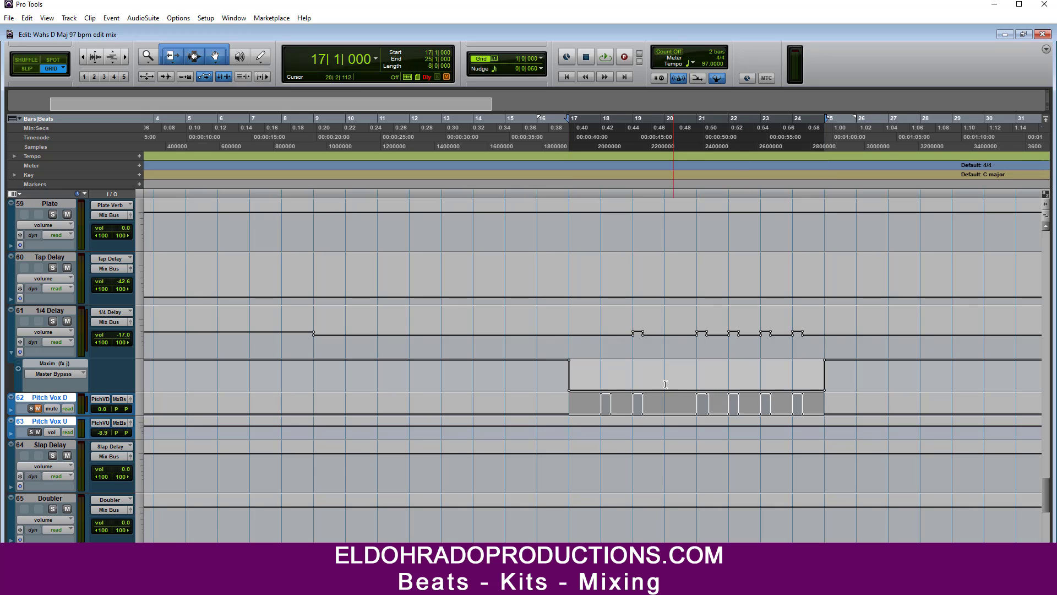
pyautogui.press('space')
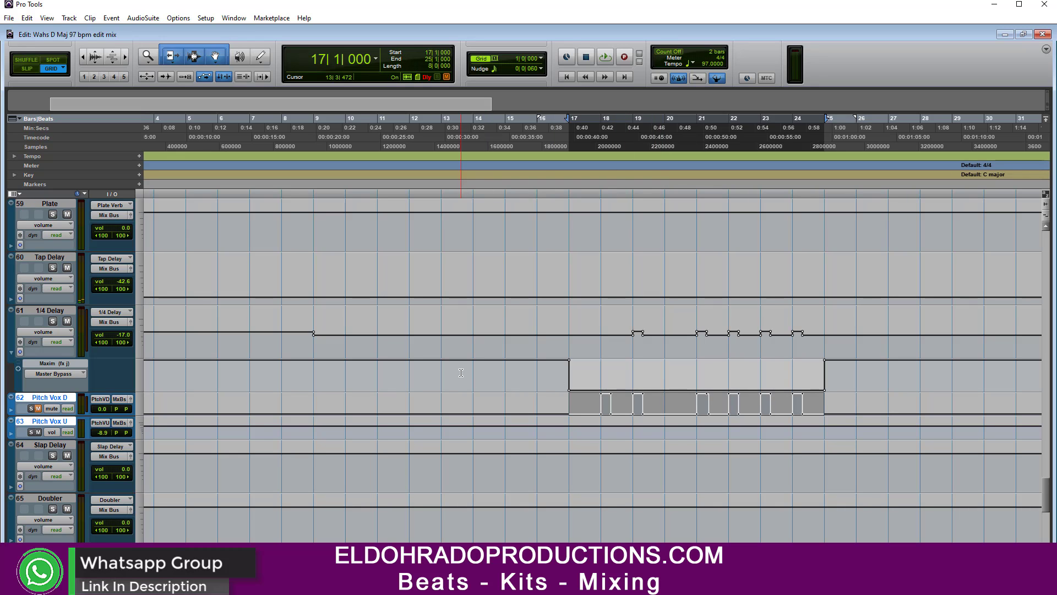
# Review the Maxim limiter settings on the 1/4 Delay track in the mixer, then return to the Edit window
pyautogui.hotkey('ctrl', '=')
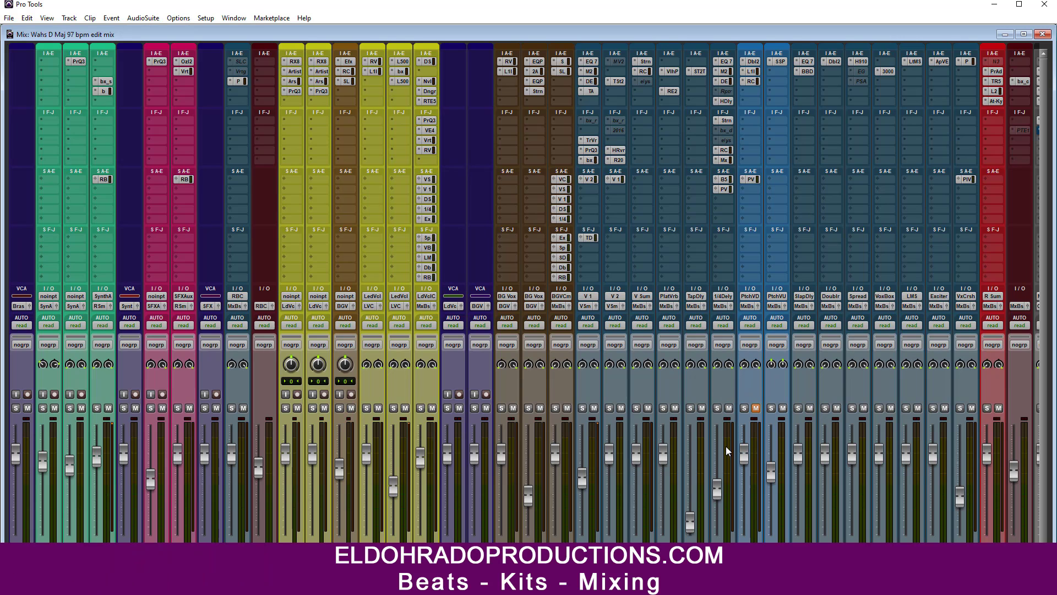
pyautogui.hotkey('ctrl', '=')
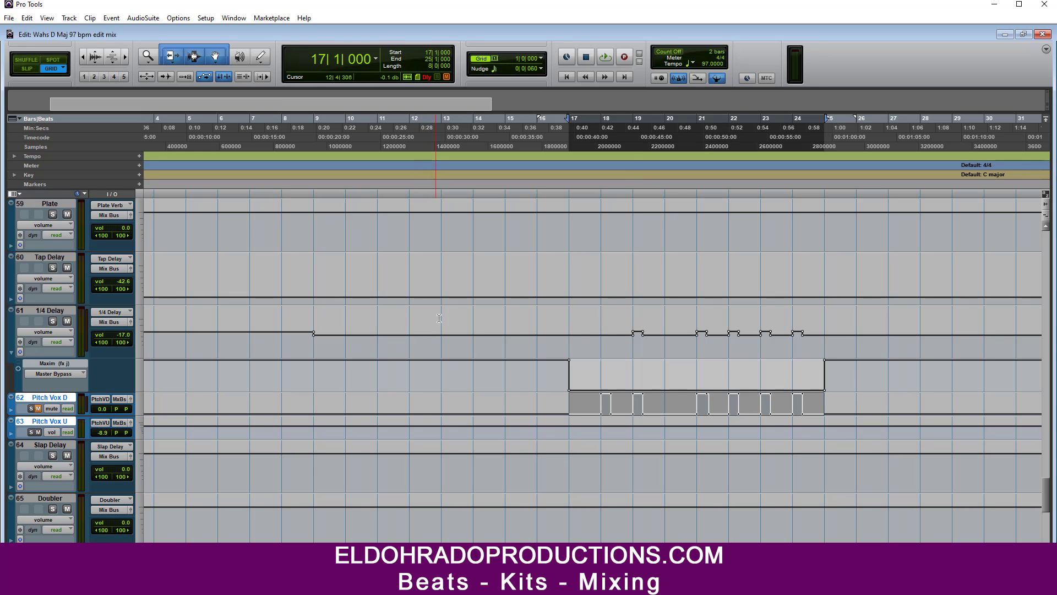
pyautogui.moveTo(444, 312)
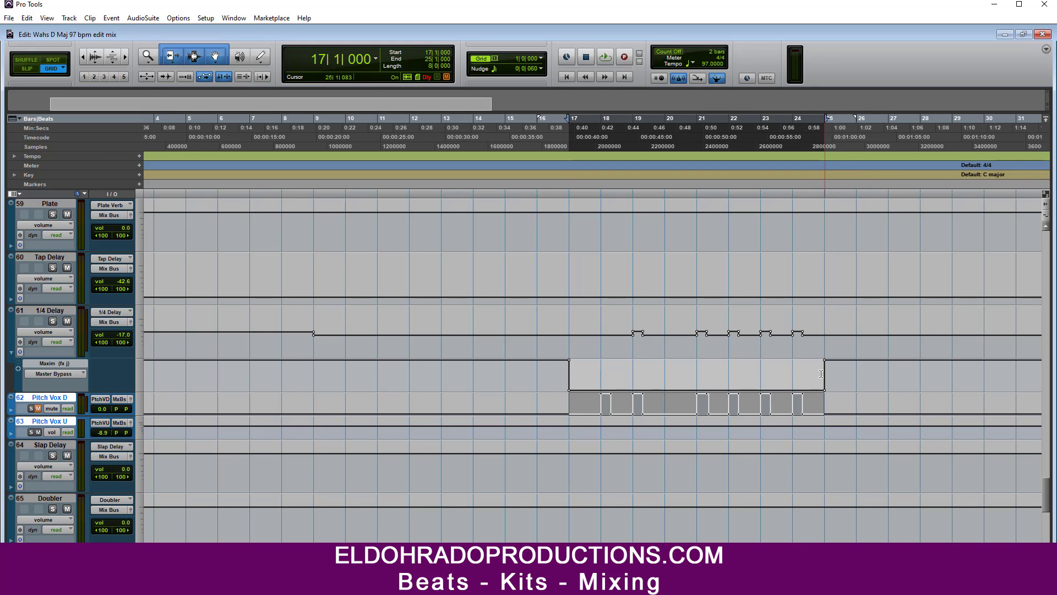
pyautogui.hotkey('ctrl', '=')
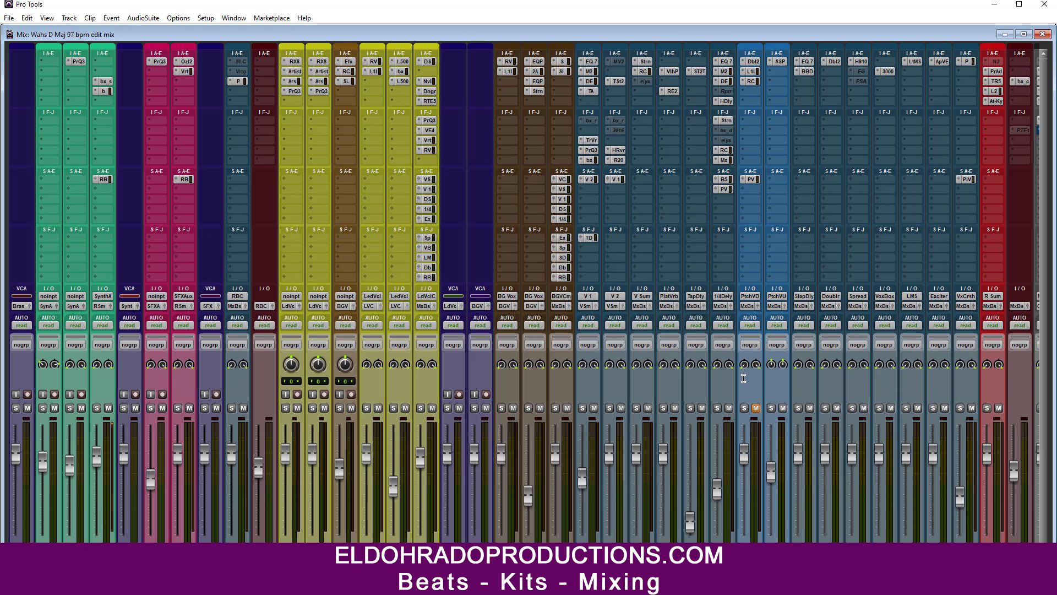
pyautogui.click(726, 159)
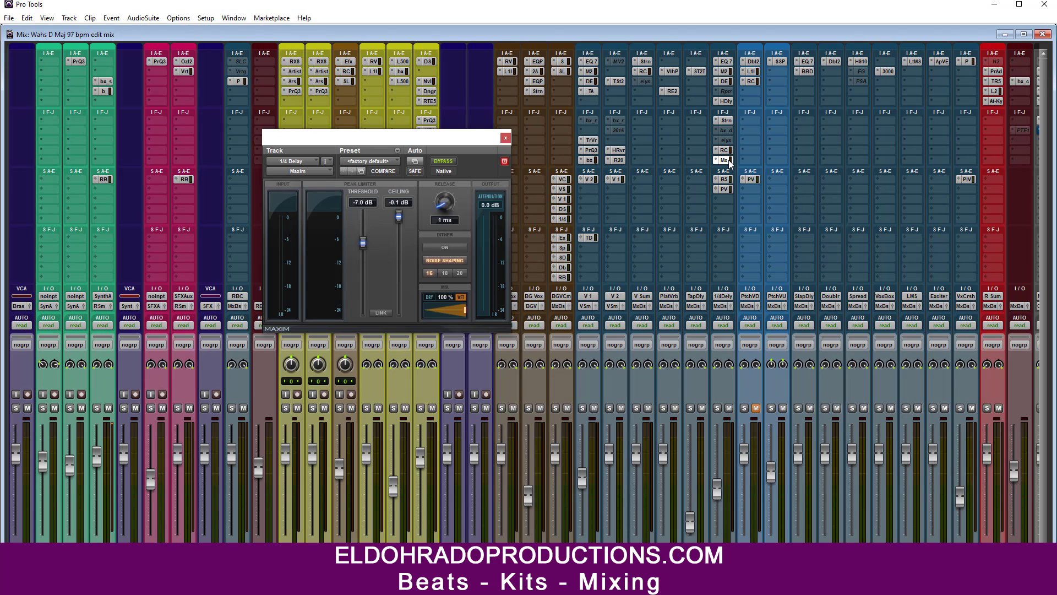
pyautogui.click(505, 137)
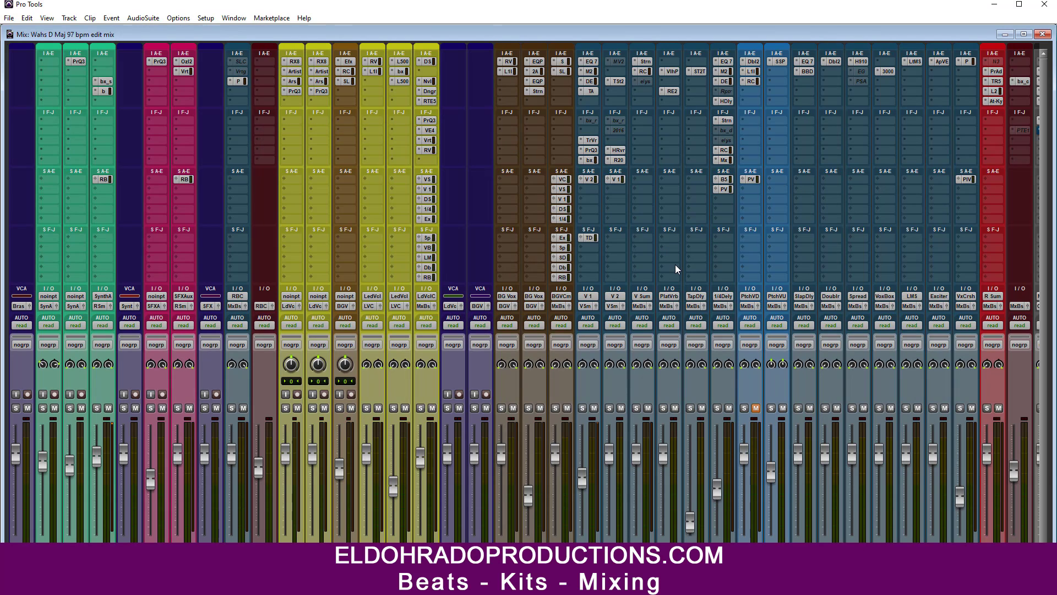
pyautogui.hotkey('ctrl', '=')
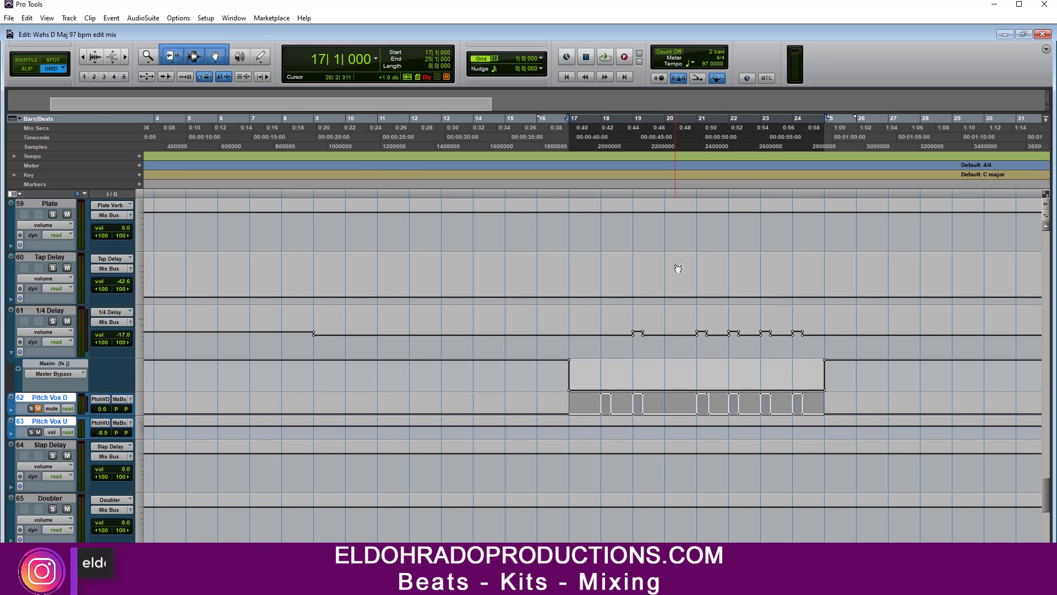
# Inspect sends A and B on the 1/4 Delay track in the Mix window, then close the send window
pyautogui.hotkey('ctrl', '=')
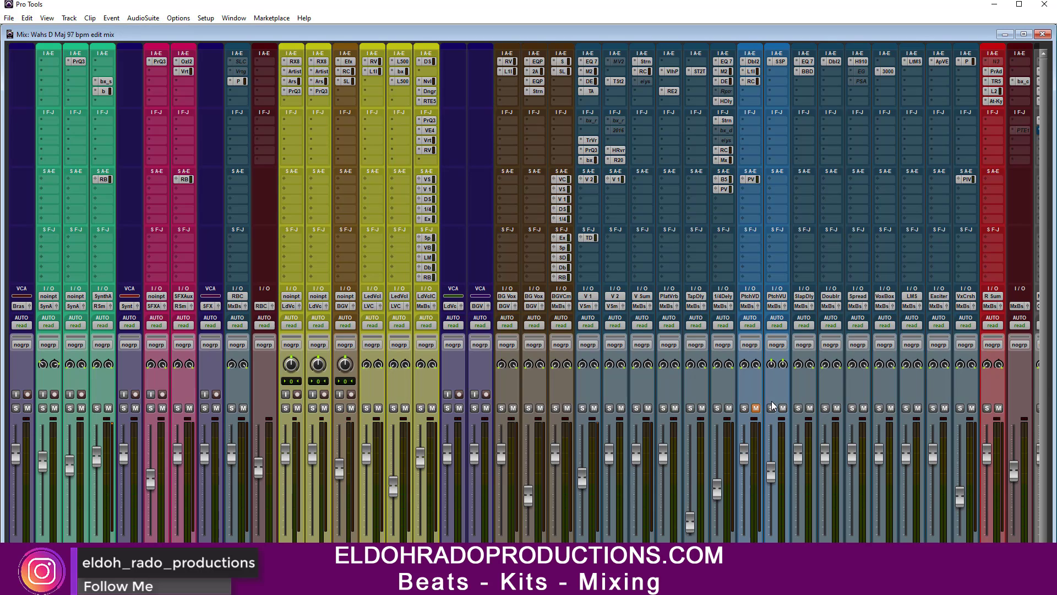
pyautogui.click(756, 408)
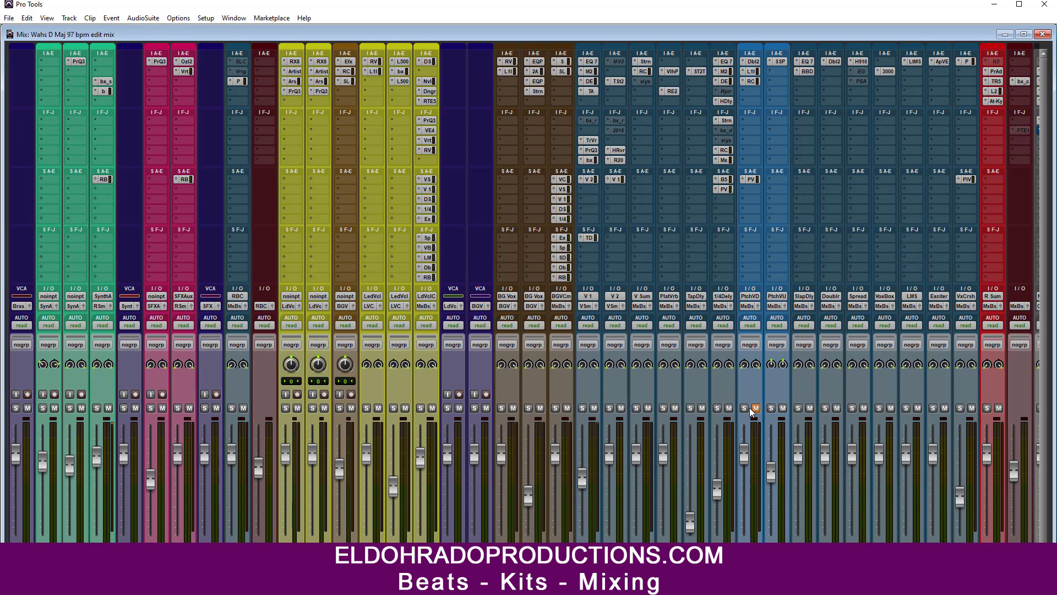
pyautogui.click(725, 180)
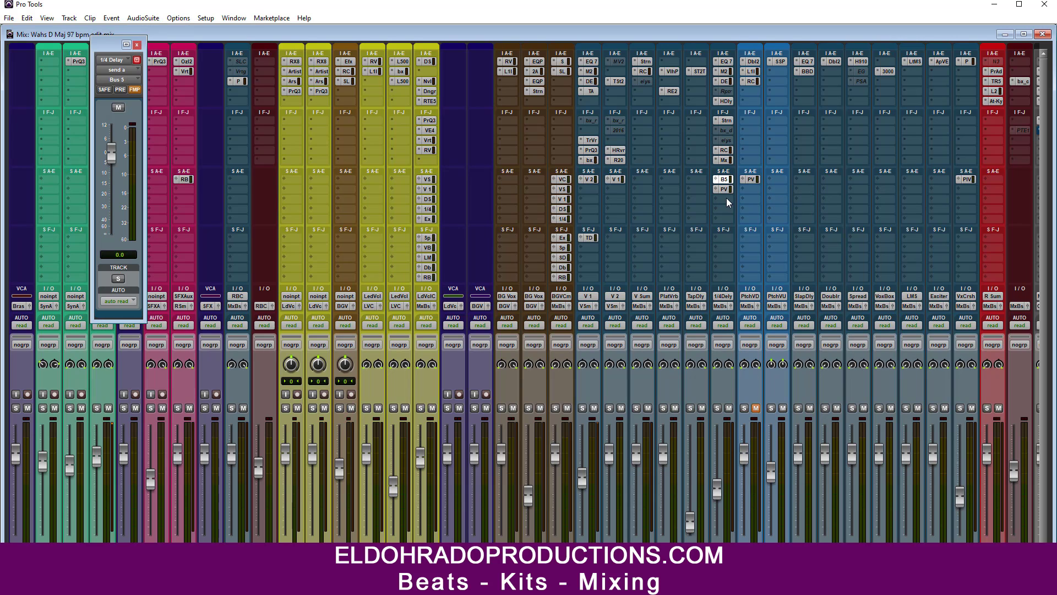
pyautogui.click(725, 189)
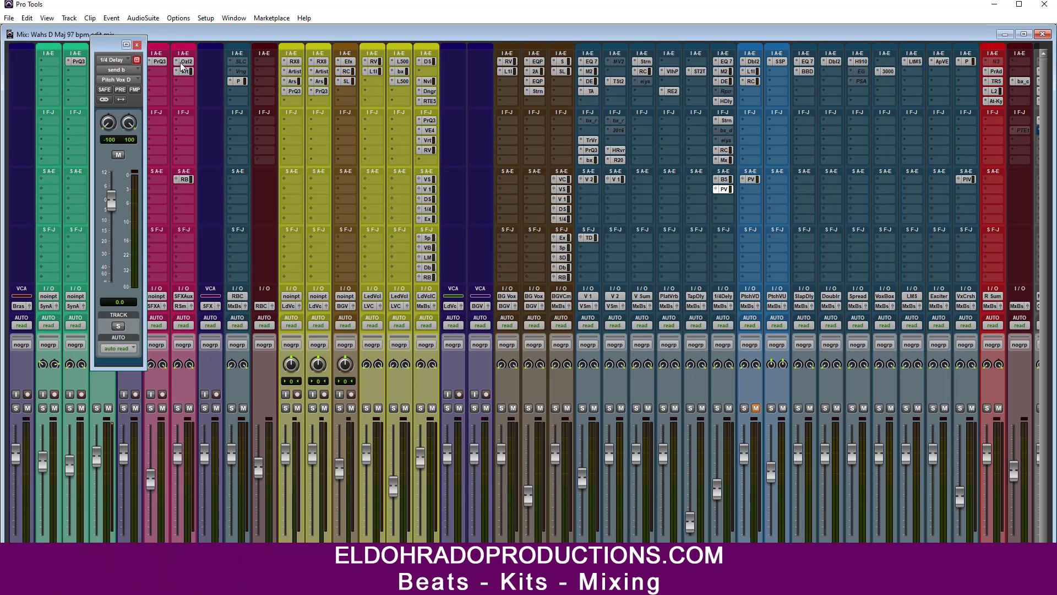
pyautogui.click(137, 45)
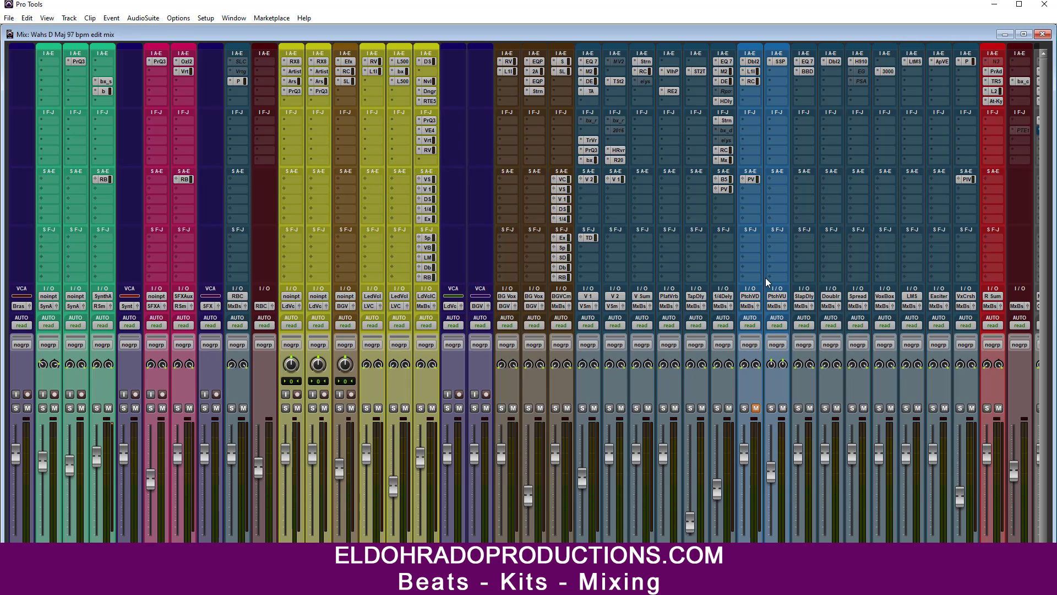
# Review the Doubler2 settings on the Pitch Vox D track and browse its factory presets without changing the loaded one
pyautogui.click(754, 62)
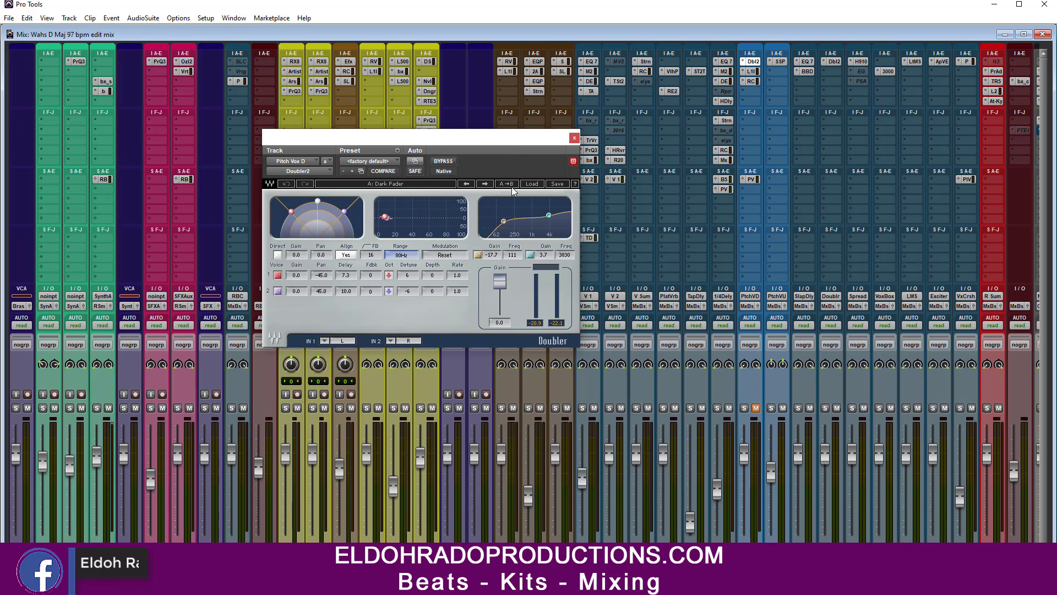
pyautogui.click(536, 184)
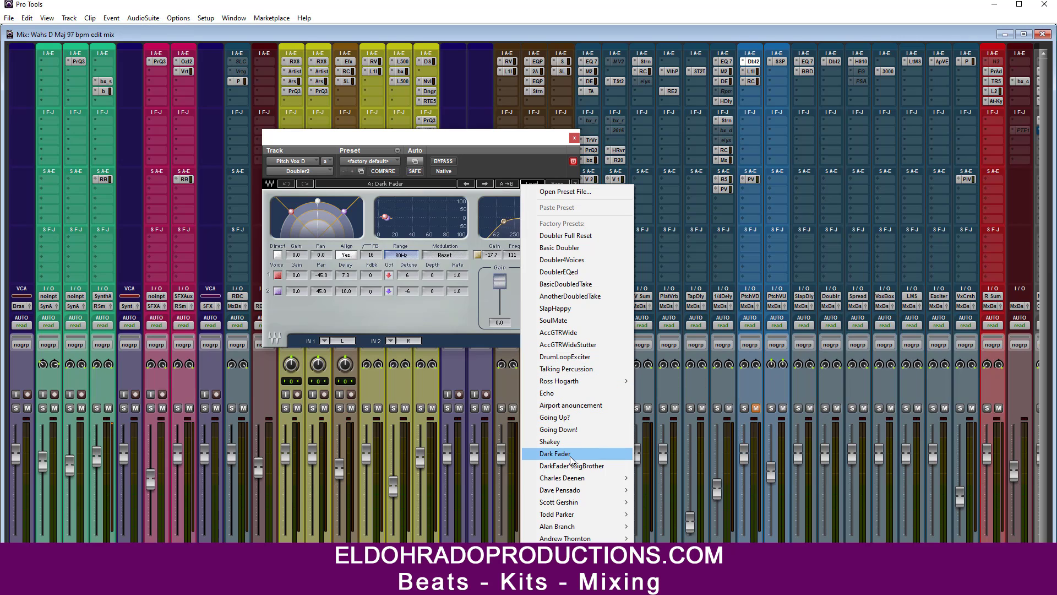
pyautogui.click(557, 144)
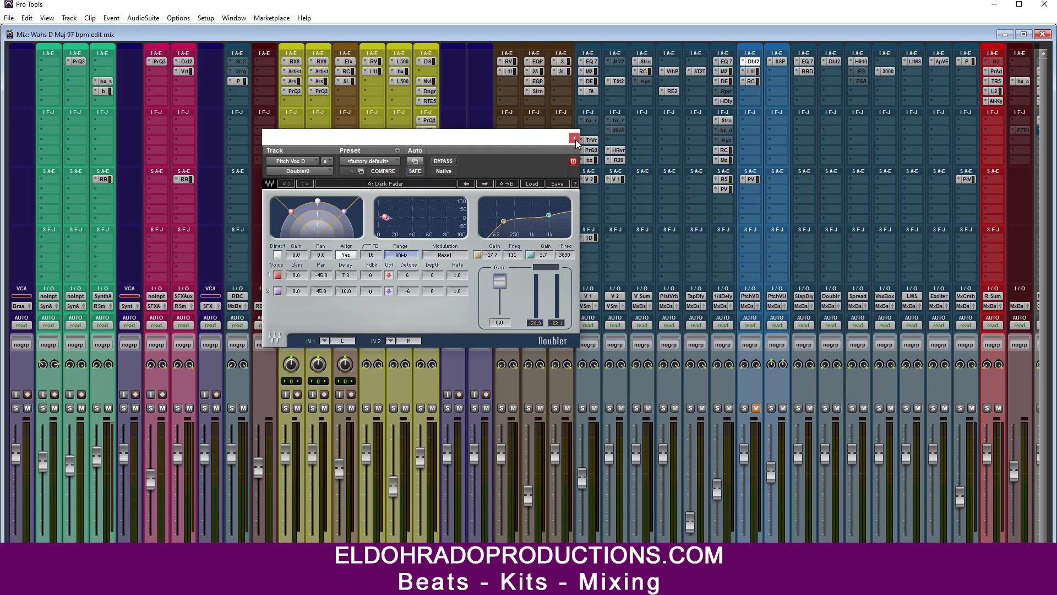
pyautogui.click(575, 138)
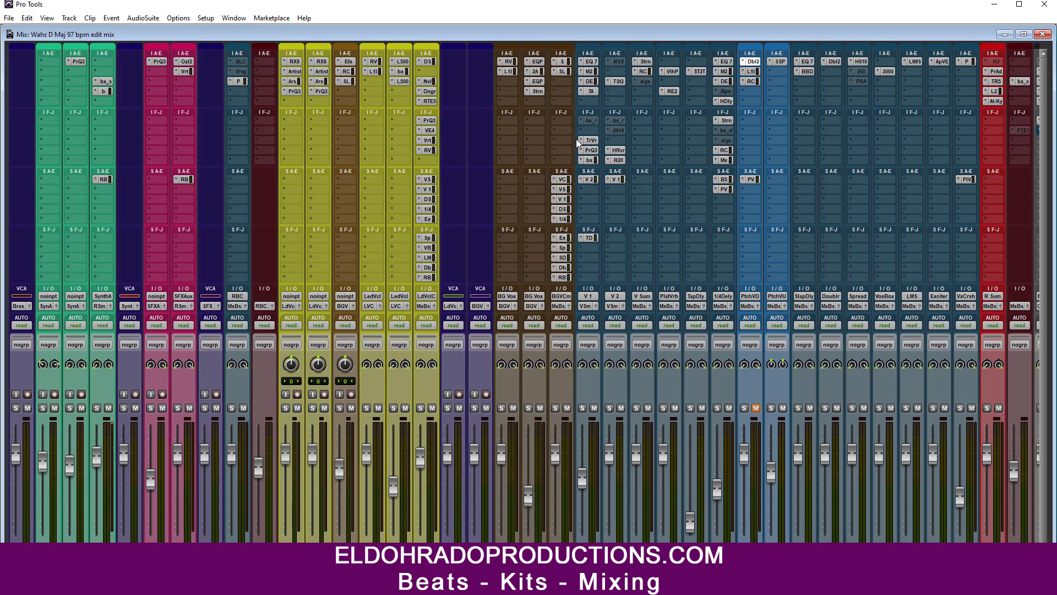
# Inspect the L1 limiter and RCompressor settings on the Pitch Vox D track
pyautogui.click(752, 71)
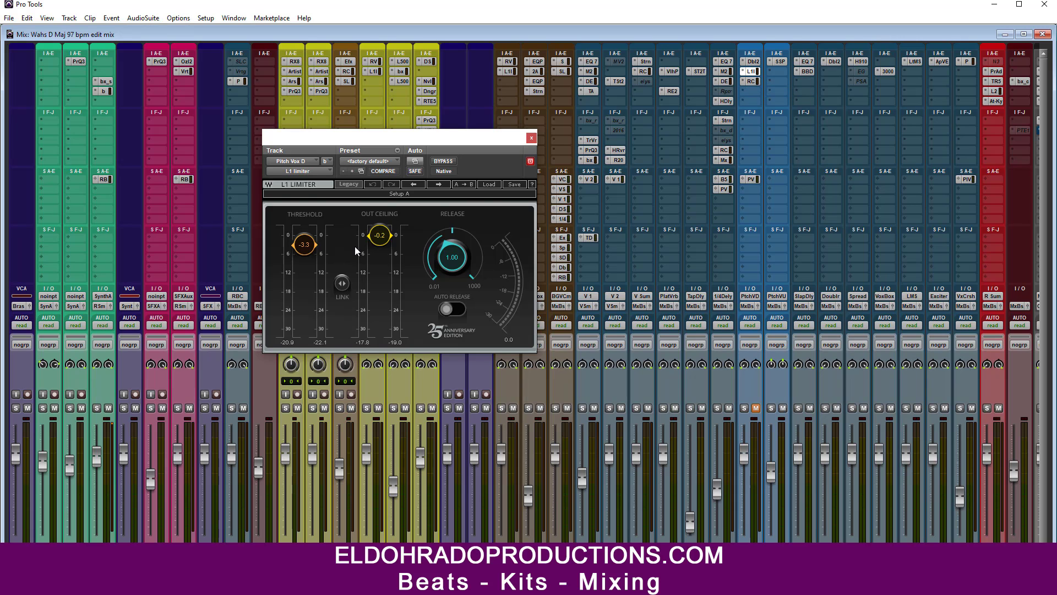
pyautogui.click(532, 137)
pyautogui.click(754, 81)
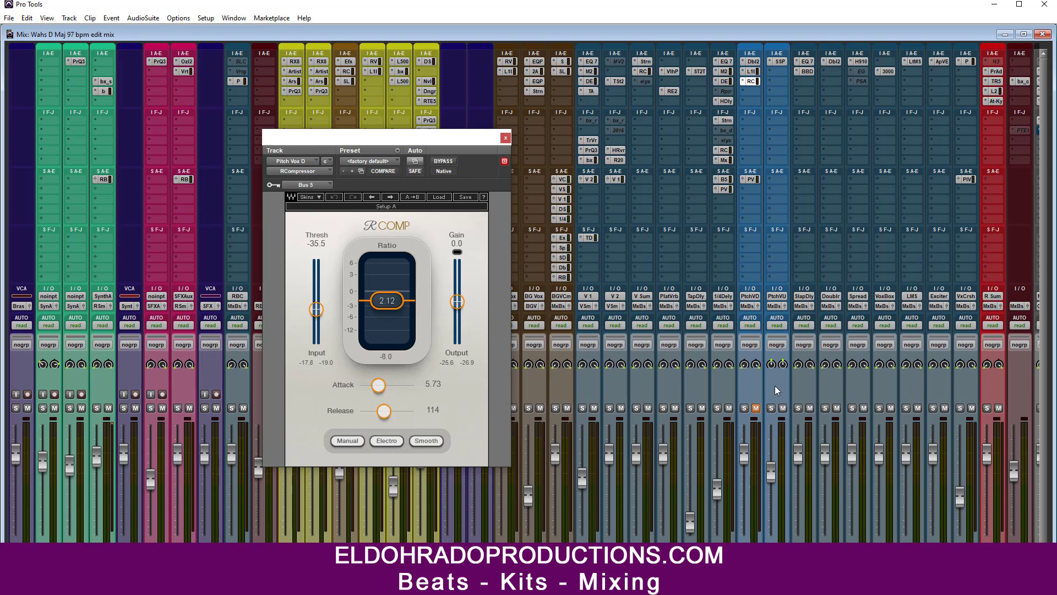
pyautogui.click(505, 138)
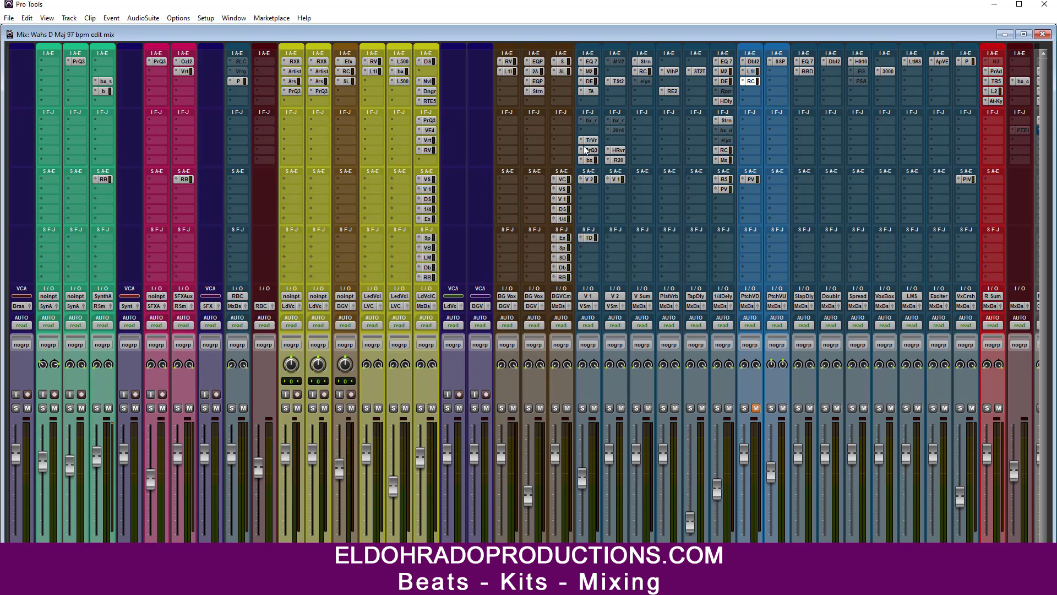
# Review the SoundShifter Pitch settings and factory presets on the Pitch Vox U track, leaving the loaded preset in place
pyautogui.click(785, 61)
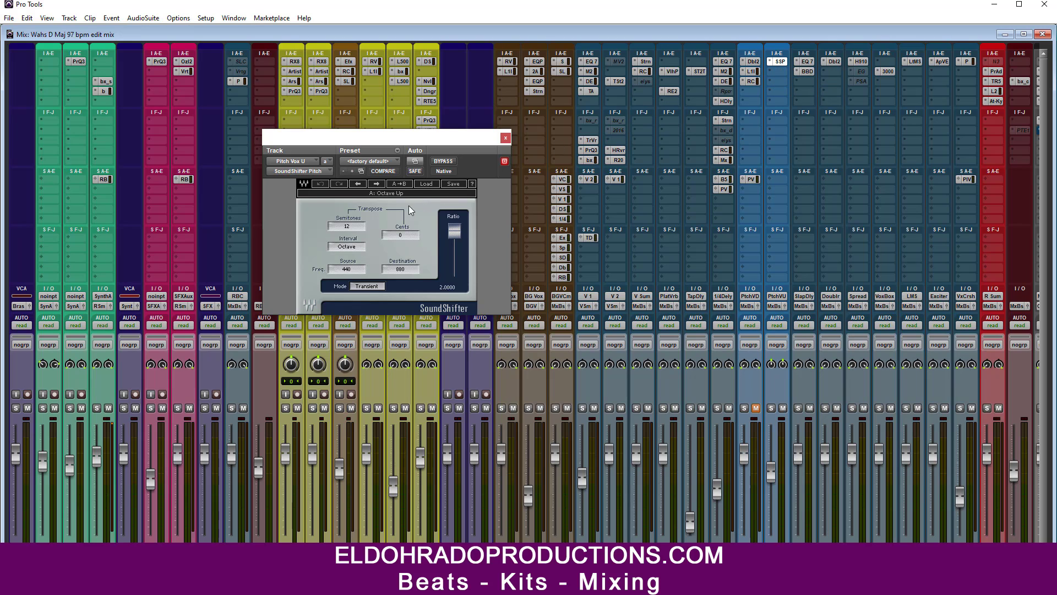
pyautogui.click(425, 183)
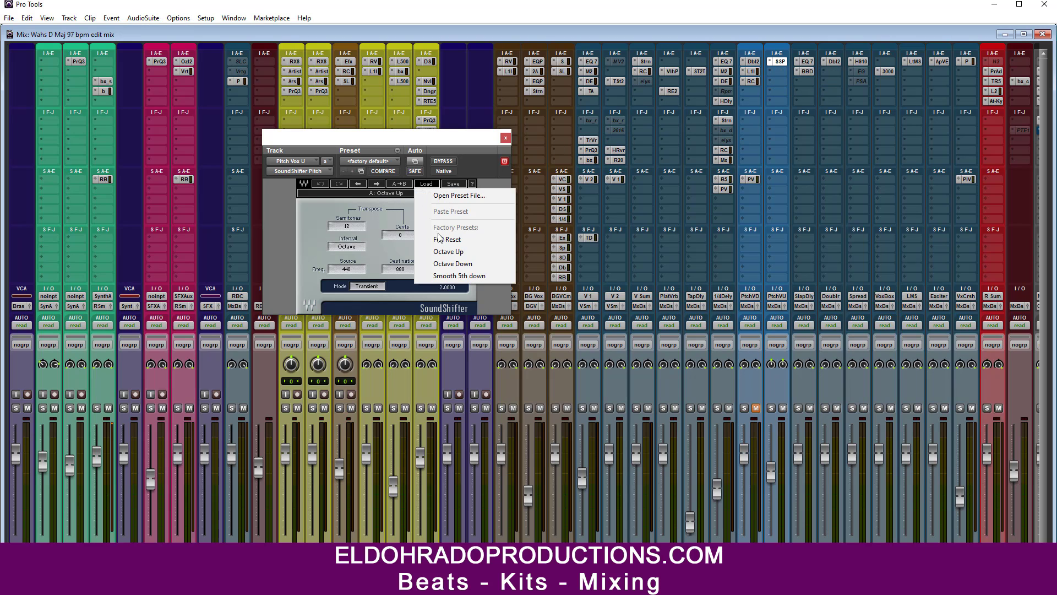
pyautogui.click(408, 212)
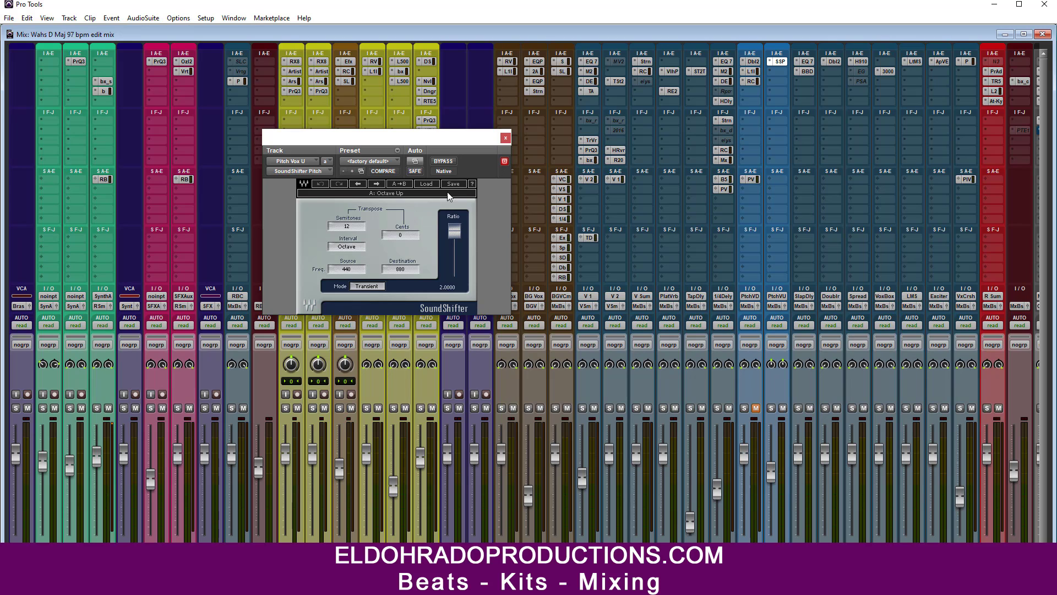
pyautogui.click(505, 138)
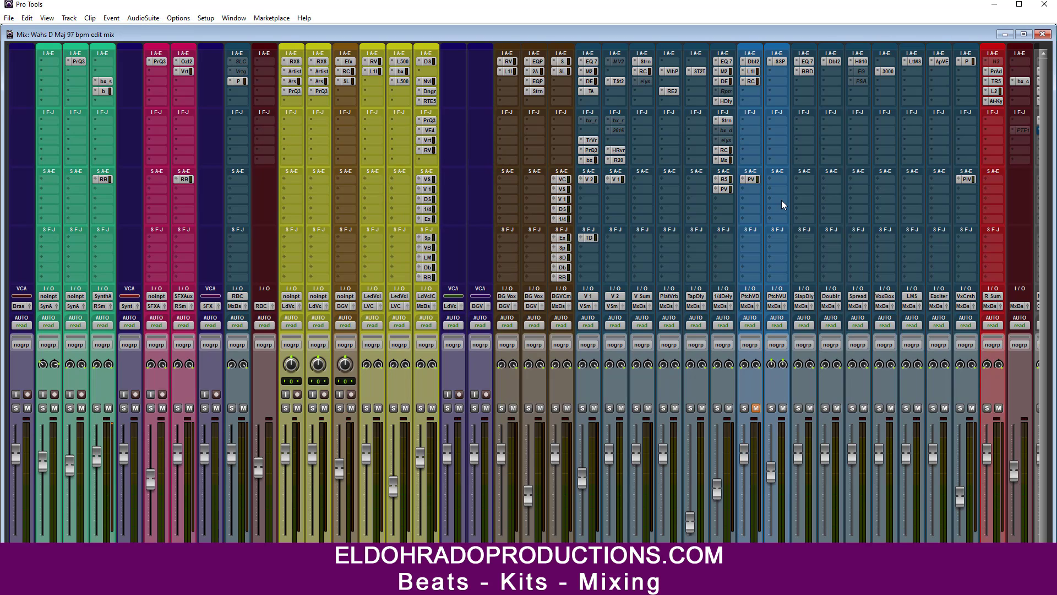
# Inspect send A on the Pitch Vox D track and return to the Edit window
pyautogui.click(752, 179)
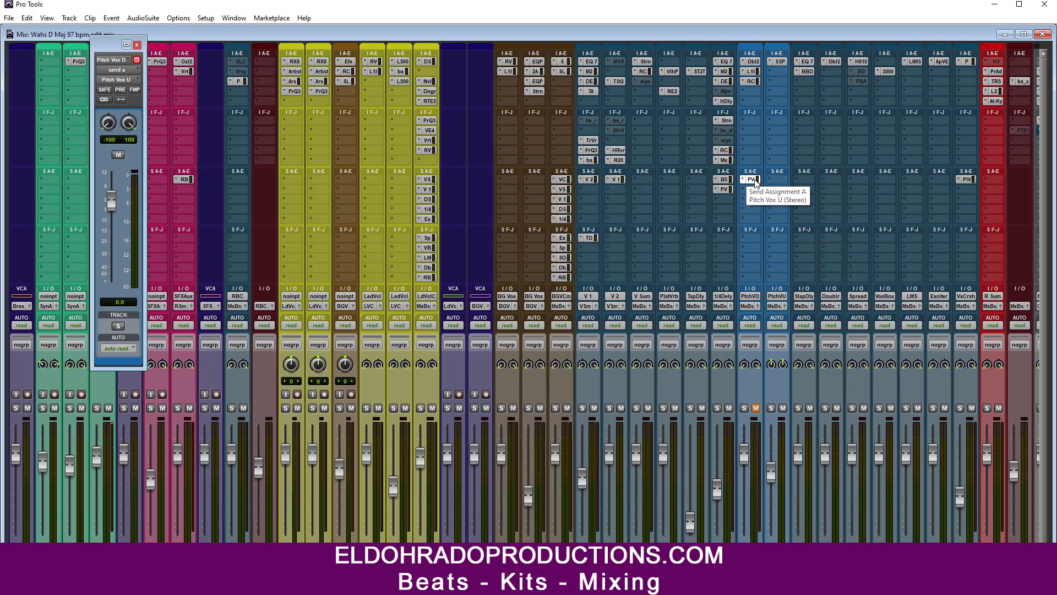
pyautogui.click(137, 45)
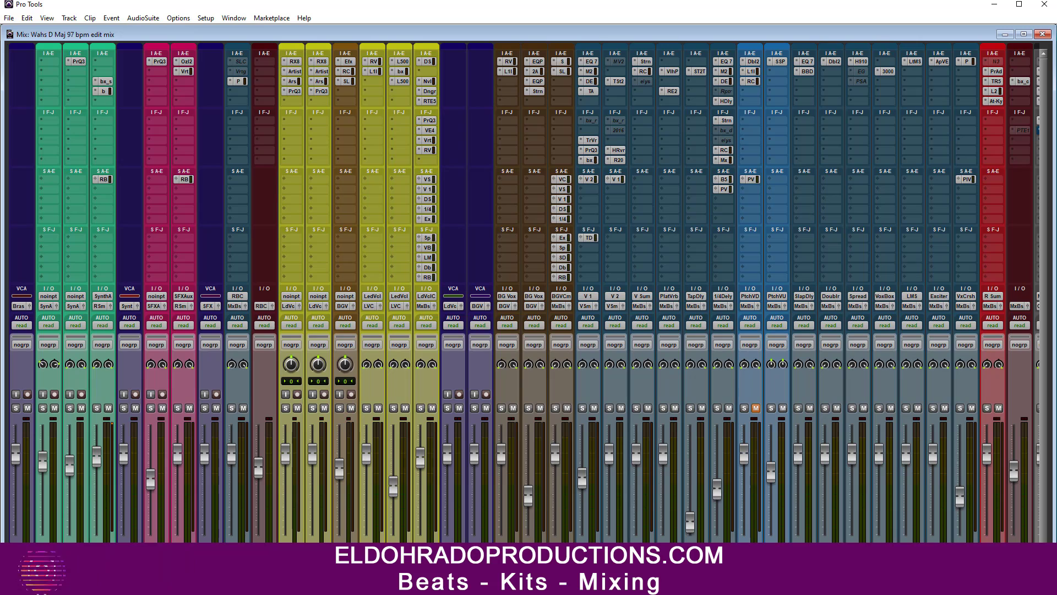
pyautogui.click(1044, 35)
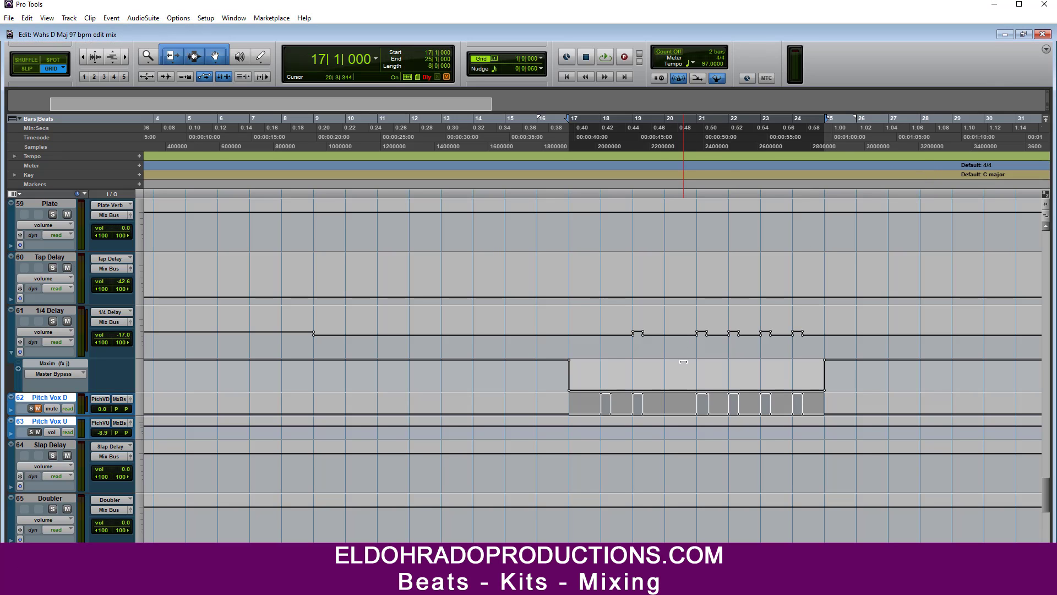
# Mute the R Sum track in the mixer, play the selection from bar 17 in the Edit window, and bring back the mixer
pyautogui.hotkey('ctrl', '=')
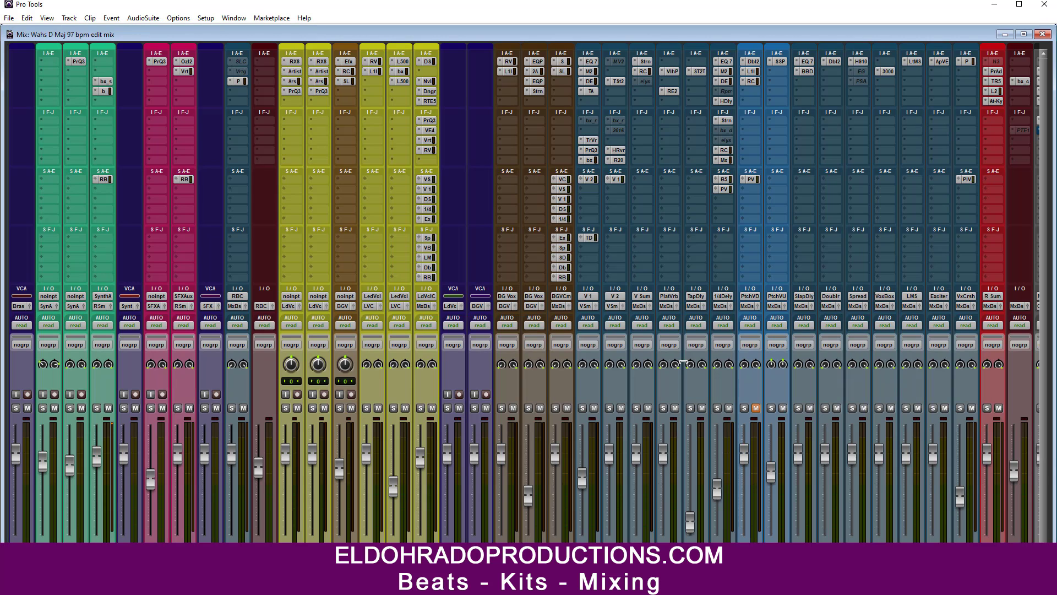
pyautogui.hotkey('ctrl', '=')
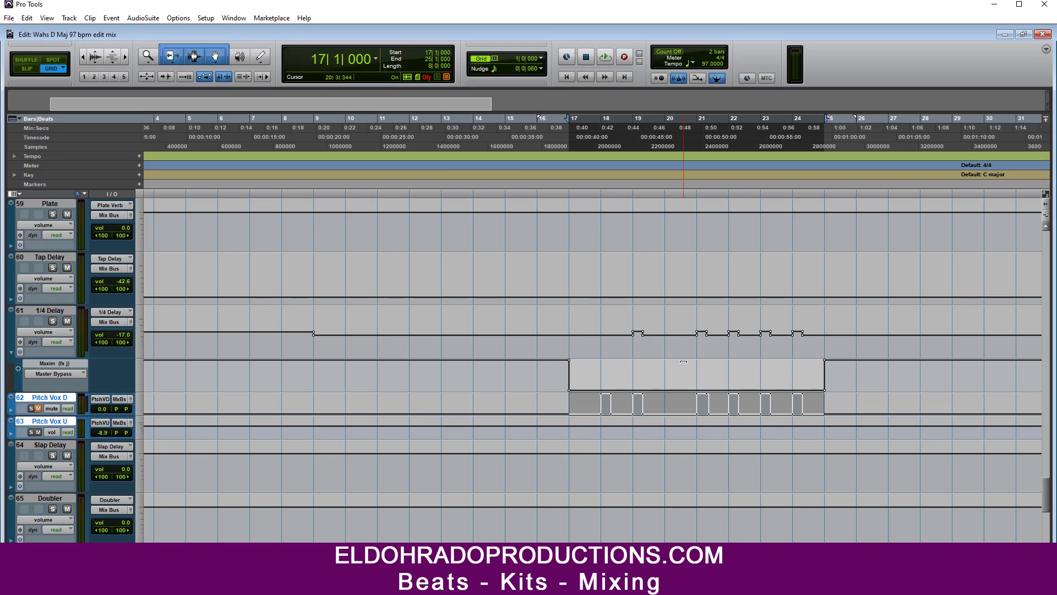
pyautogui.hotkey('ctrl', '=')
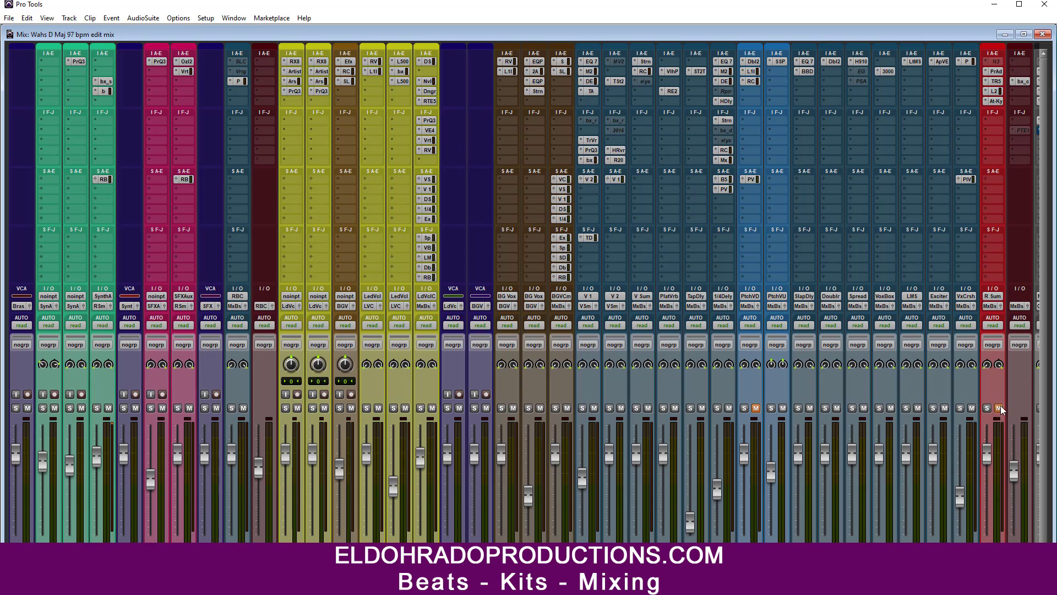
pyautogui.hotkey('ctrl', '=')
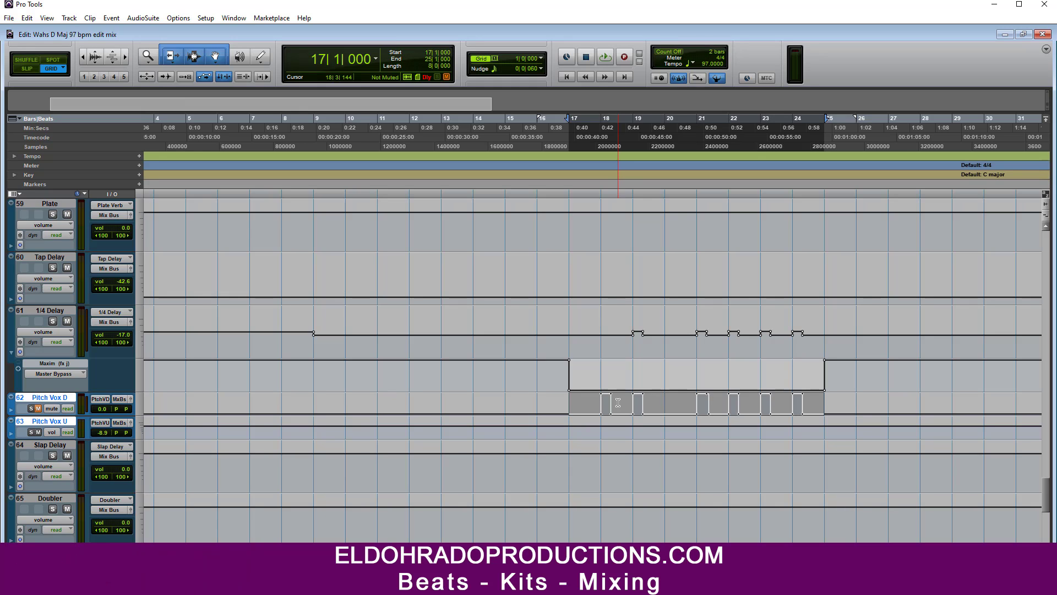
pyautogui.press('space')
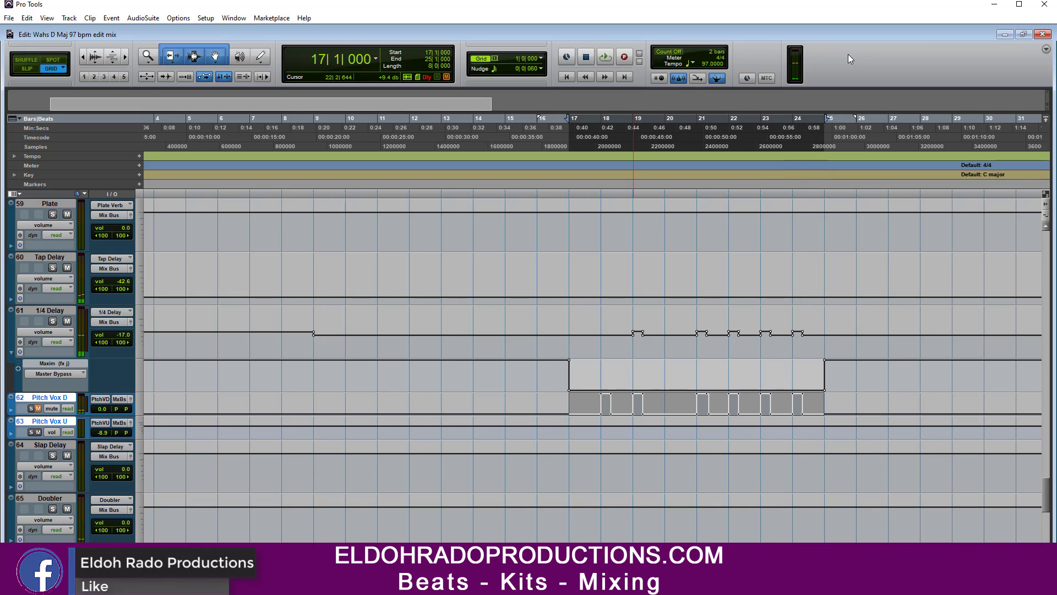
pyautogui.hotkey('ctrl', '=')
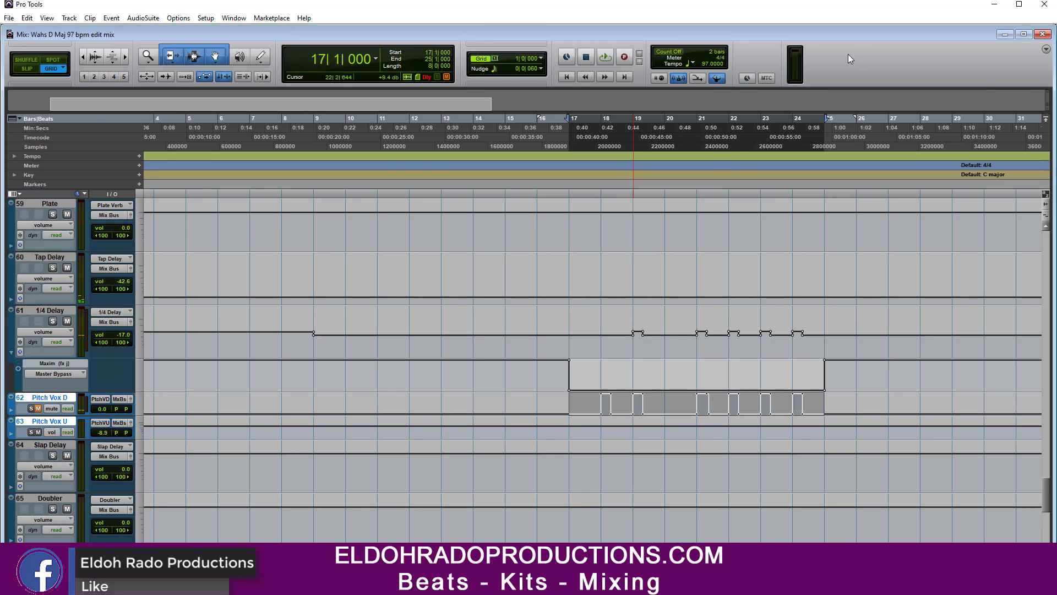